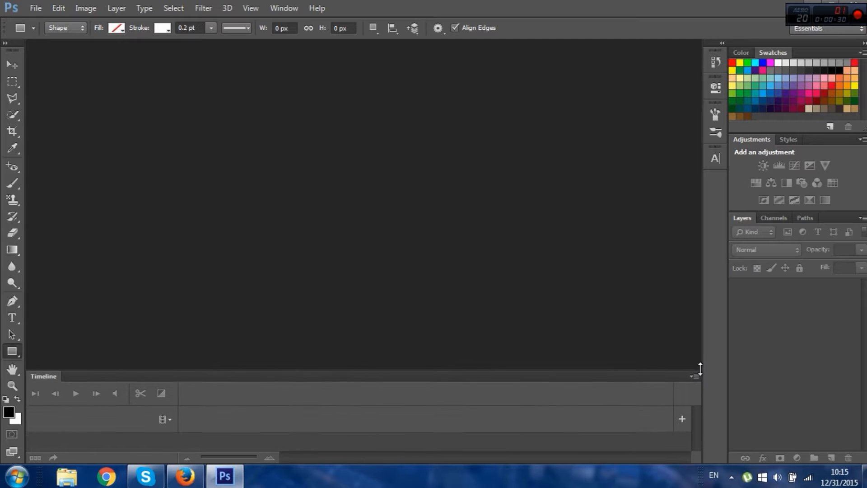
pyautogui.moveTo(700, 372)
pyautogui.mouseDown()
pyautogui.moveTo(699, 361)
pyautogui.moveTo(696, 386)
pyautogui.mouseUp()
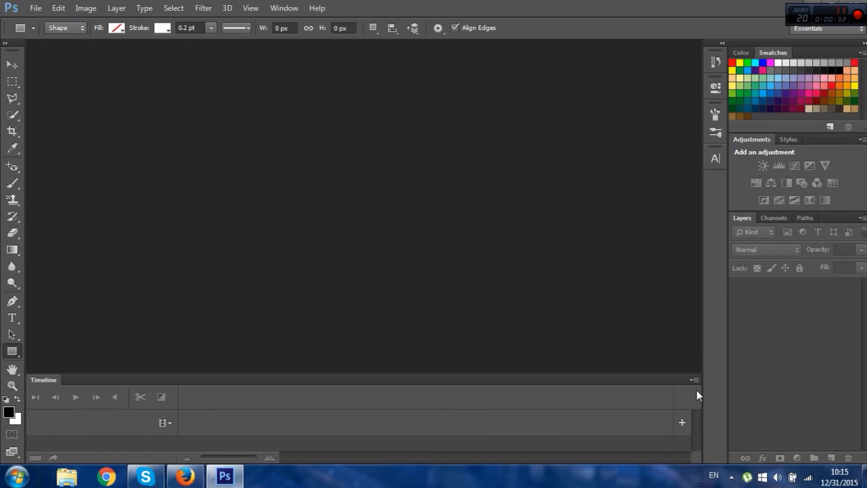
pyautogui.click(696, 379)
pyautogui.click(696, 379)
# Start a new document and set its size to 1280 pixels wide by 720 pixels high.
pyautogui.click(33, 8)
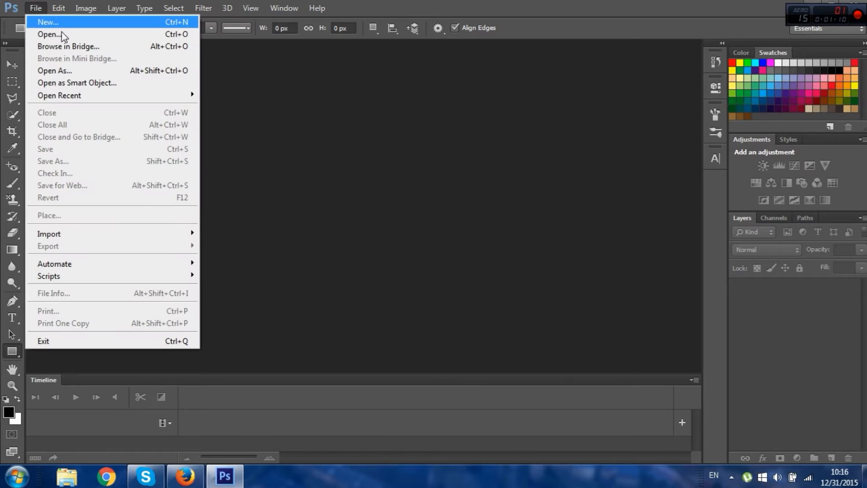
pyautogui.click(52, 26)
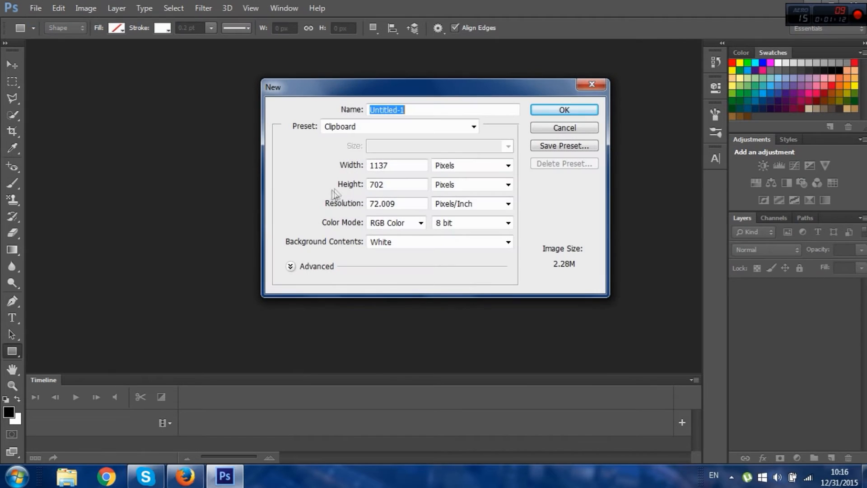
pyautogui.click(408, 165)
pyautogui.press('BackSpace')
pyautogui.press('BackSpace')
pyautogui.press('BackSpace')
pyautogui.press('BackSpace')
pyautogui.write('1')
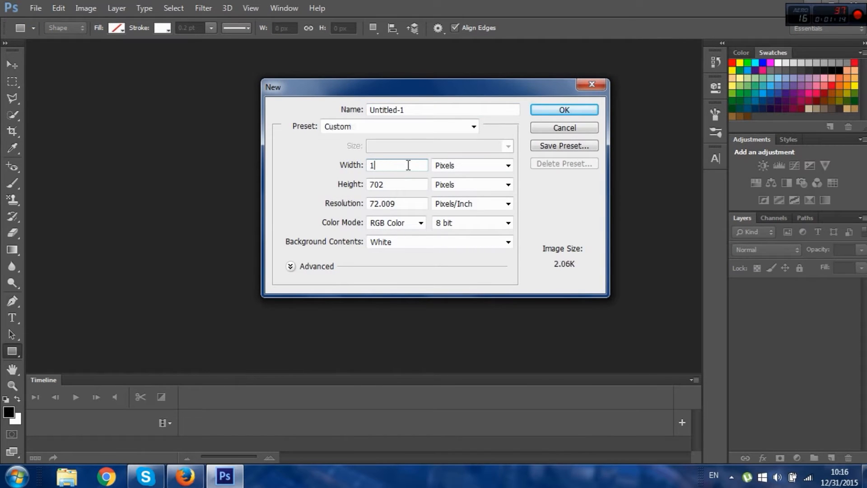
pyautogui.write('280')
pyautogui.click(407, 185)
pyautogui.press('BackSpace')
pyautogui.press('BackSpace')
pyautogui.write('20')
# Set the new document's resolution to 72 pixels/inch and create it.
pyautogui.click(405, 201)
pyautogui.press('BackSpace')
pyautogui.press('BackSpace')
pyautogui.press('BackSpace')
pyautogui.press('BackSpace')
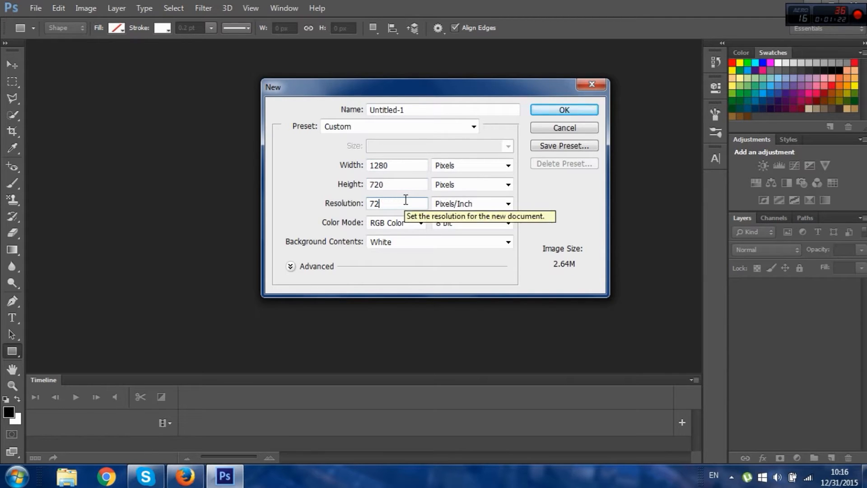
pyautogui.click(545, 215)
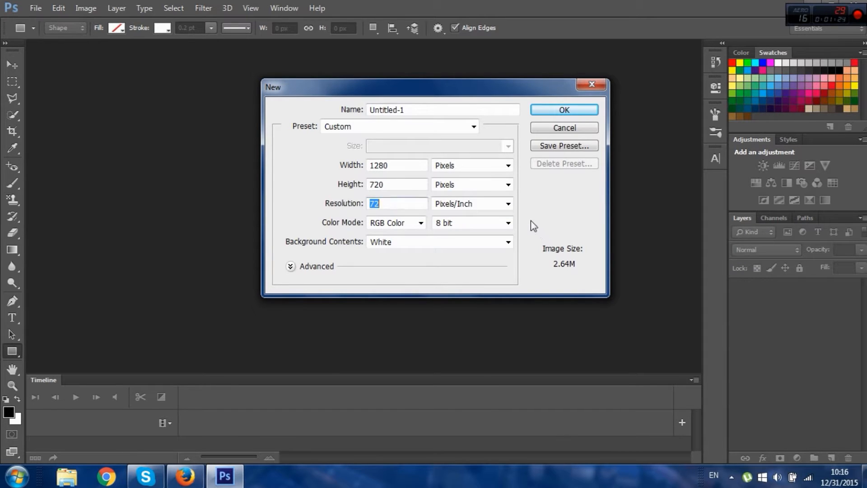
pyautogui.click(562, 109)
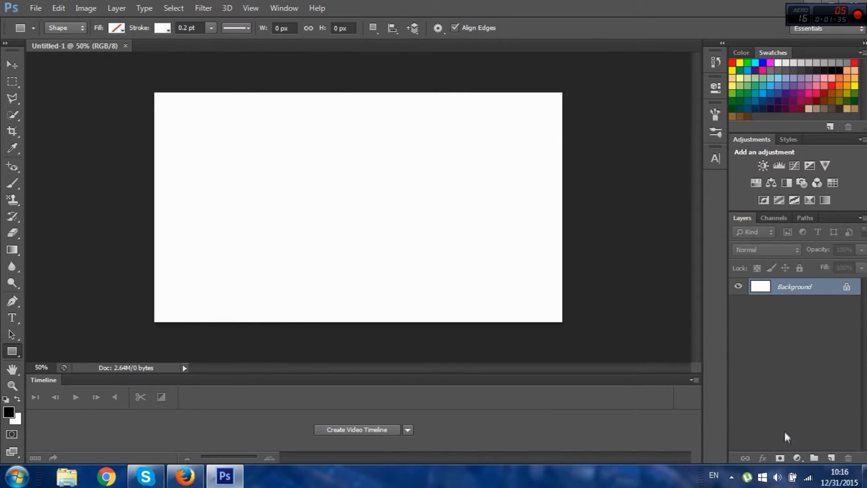
# Add a Gradient Fill layer above the background using the solid black-to-white gradient preset.
pyautogui.click(796, 458)
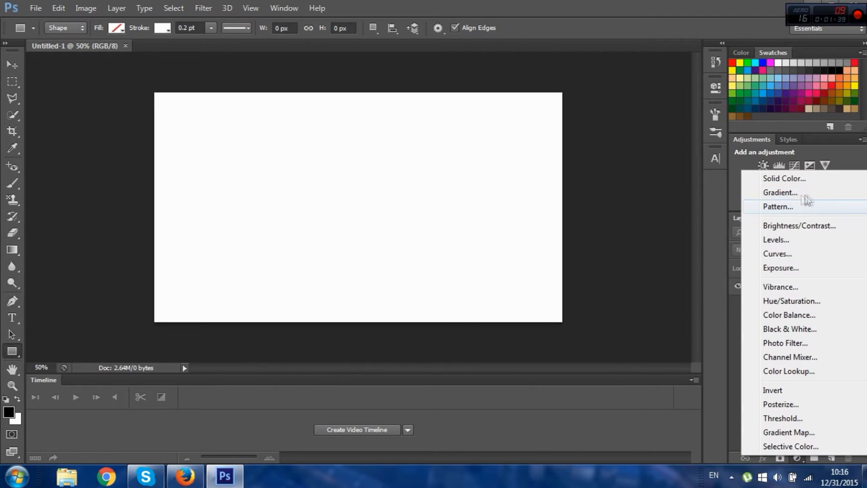
pyautogui.click(765, 192)
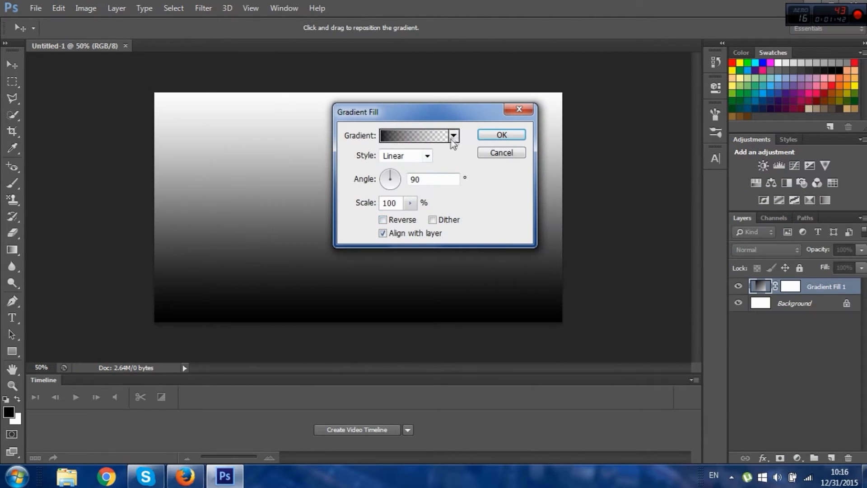
pyautogui.click(454, 136)
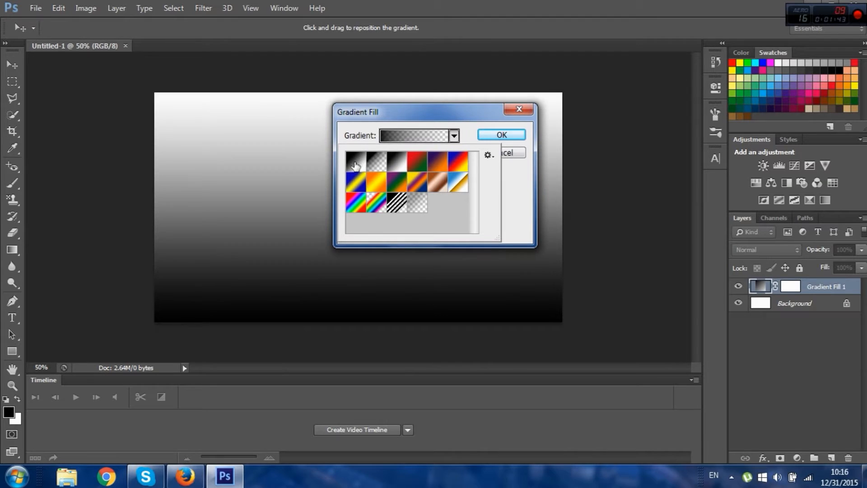
pyautogui.click(354, 166)
pyautogui.click(465, 130)
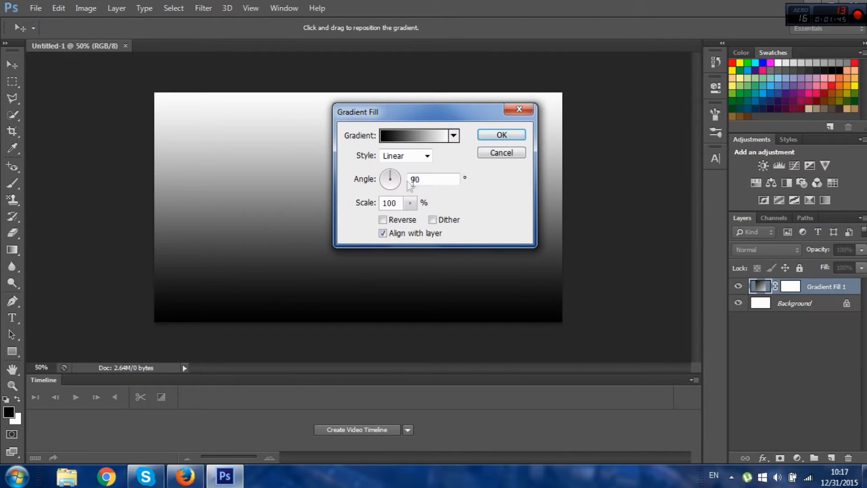
# Make the gradient fill radial and reversed with a scale of 387%, and apply it.
pyautogui.click(426, 156)
pyautogui.click(408, 180)
pyautogui.click(383, 220)
pyautogui.click(410, 204)
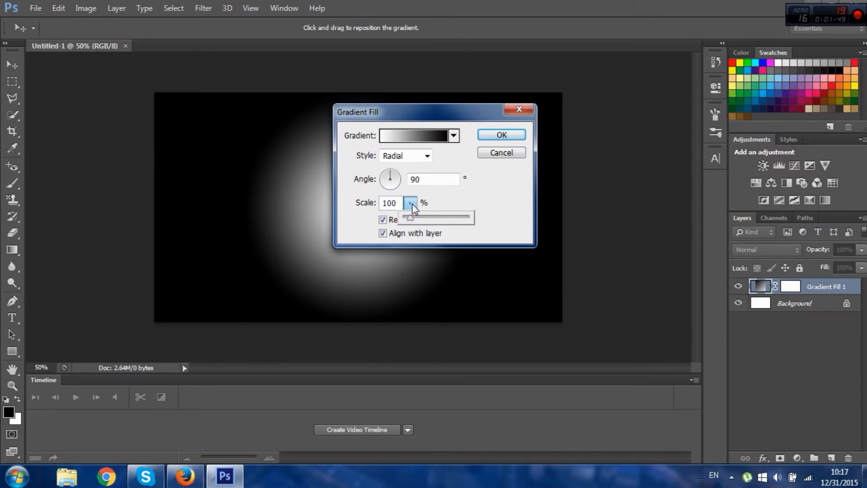
pyautogui.moveTo(410, 217); pyautogui.dragTo(428, 217)
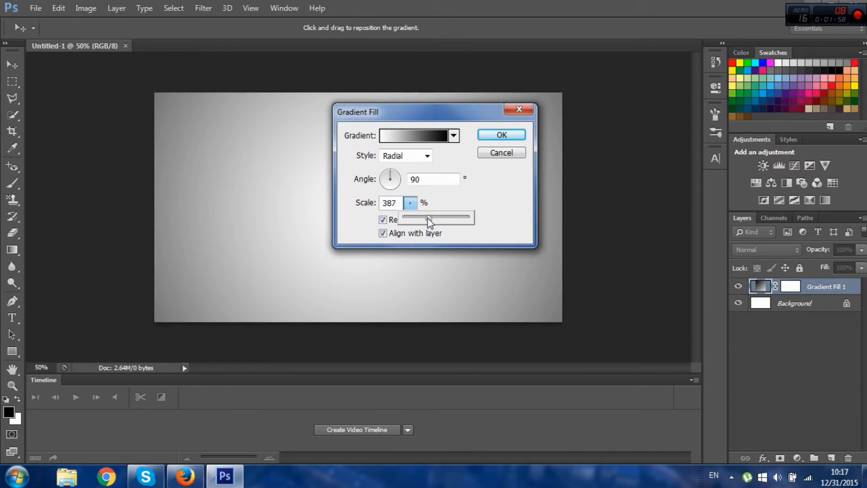
pyautogui.click(495, 137)
pyautogui.click(495, 137)
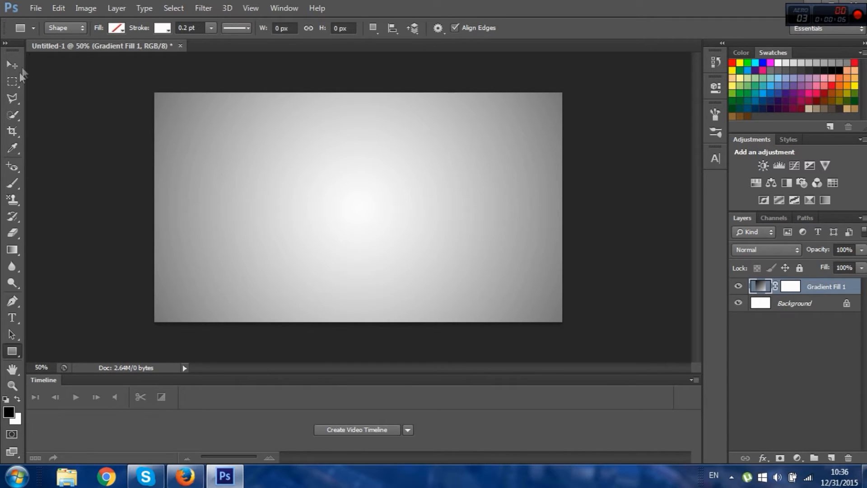
pyautogui.click(35, 8)
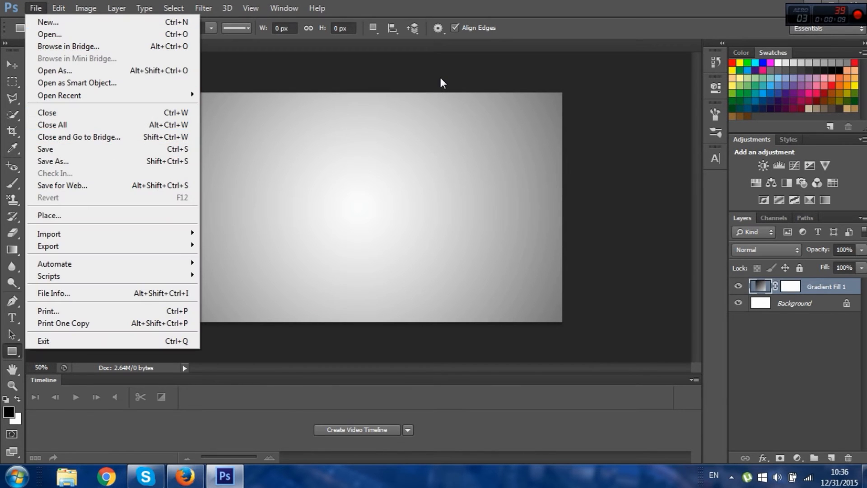
pyautogui.click(442, 82)
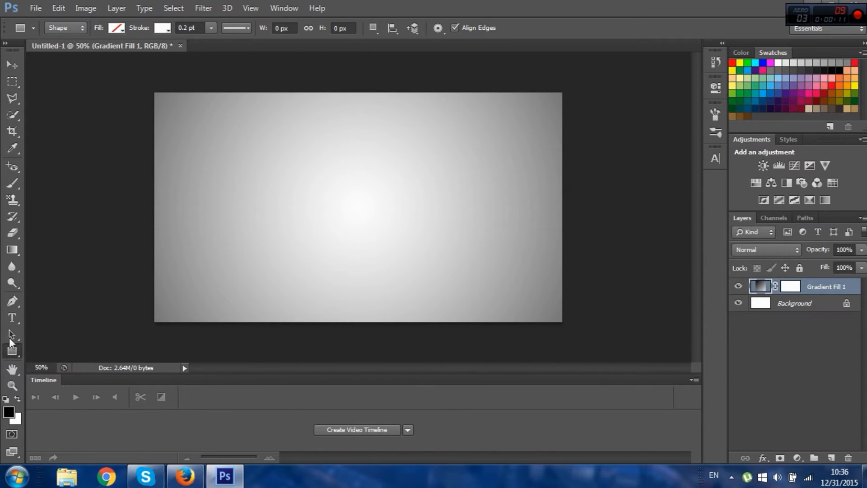
# Add the red text "dxg" in 150 pt BatmanForeverAlternate and position it near the middle of the canvas.
pyautogui.click(13, 318)
pyautogui.click(58, 317)
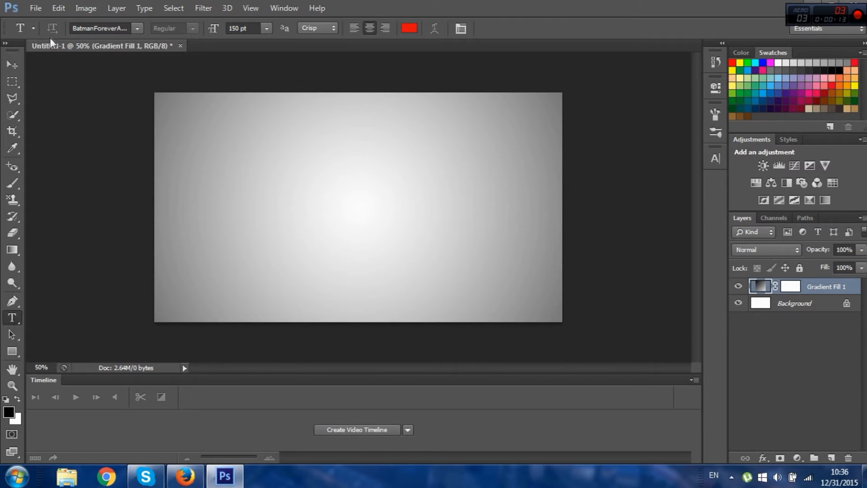
pyautogui.click(137, 28)
pyautogui.scroll(2, 138, 42)
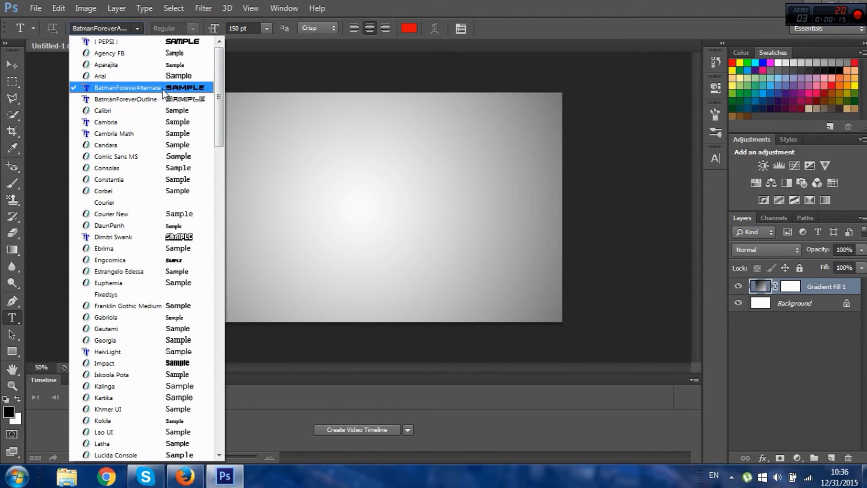
pyautogui.click(149, 88)
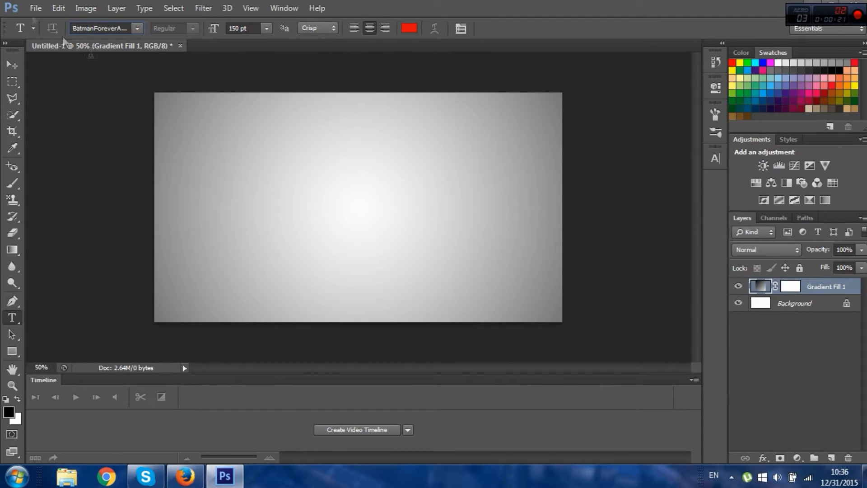
pyautogui.click(137, 28)
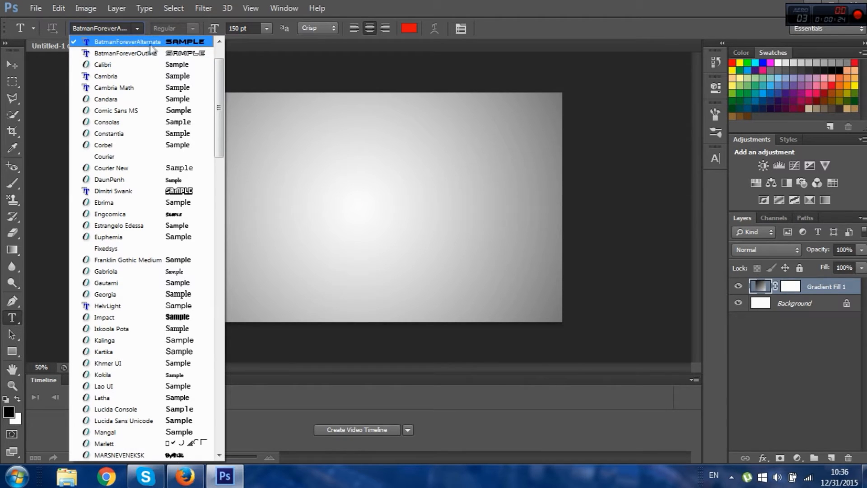
pyautogui.click(137, 28)
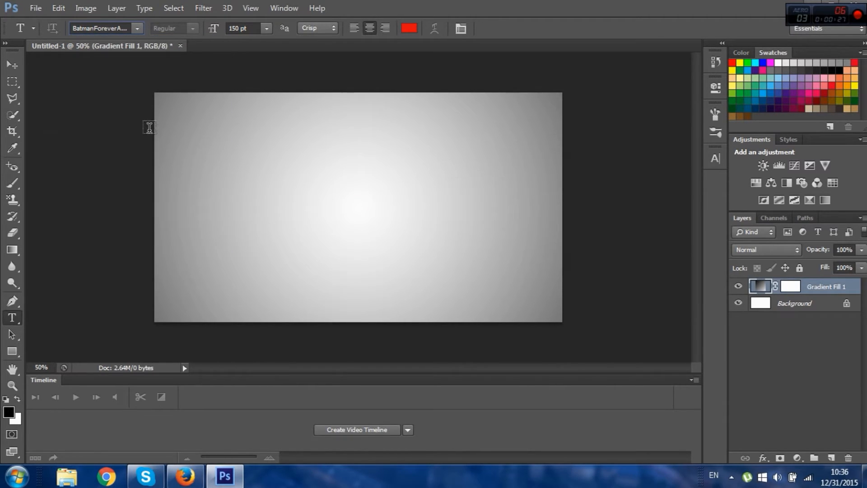
pyautogui.click(301, 221)
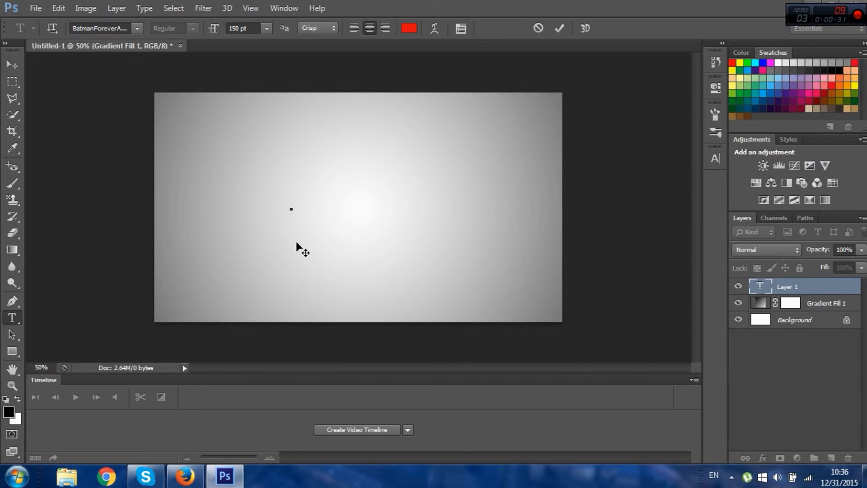
pyautogui.write('DXG')
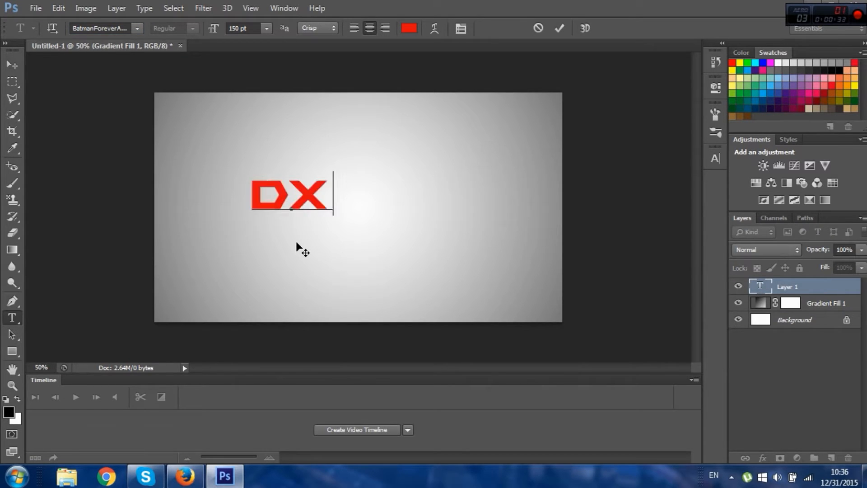
pyautogui.moveTo(296, 243); pyautogui.dragTo(364, 251)
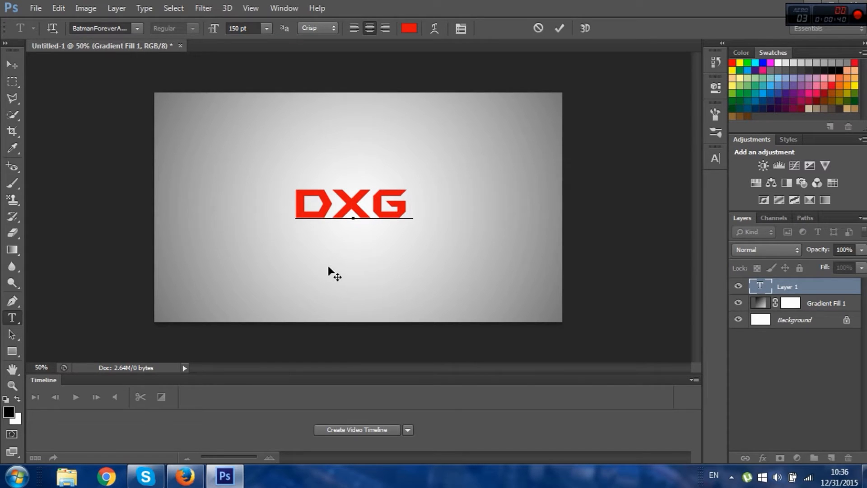
pyautogui.click(560, 28)
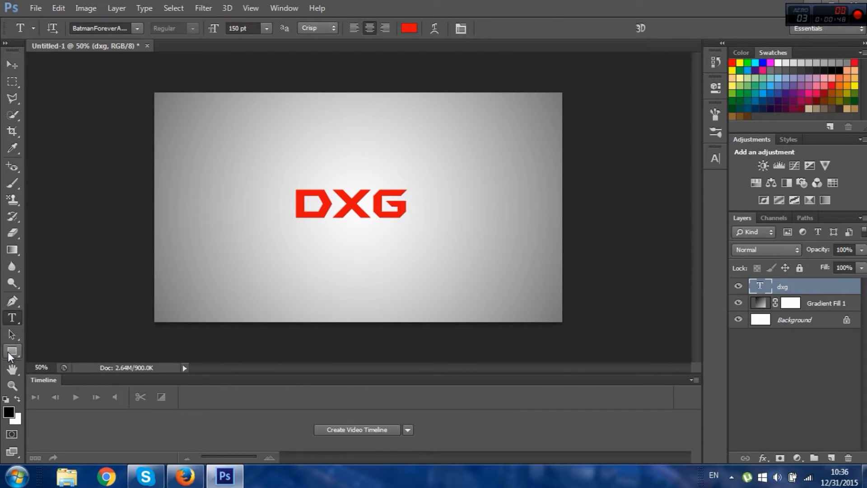
# Draw a rectangle shape of about 376 by 124 px closely framing the red text.
pyautogui.click(9, 351)
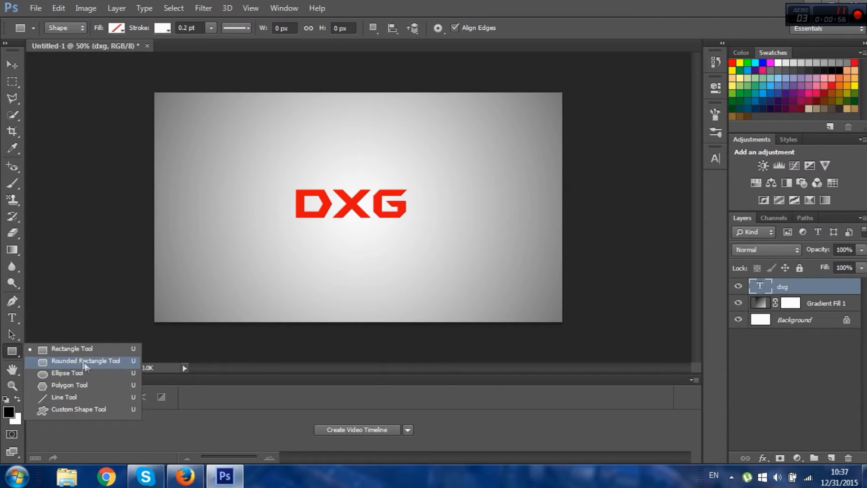
pyautogui.click(77, 349)
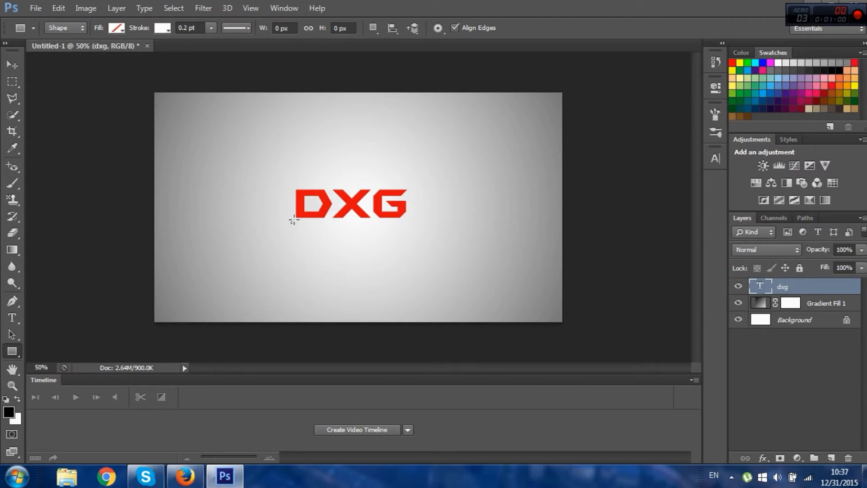
pyautogui.moveTo(290, 223); pyautogui.dragTo(409, 182)
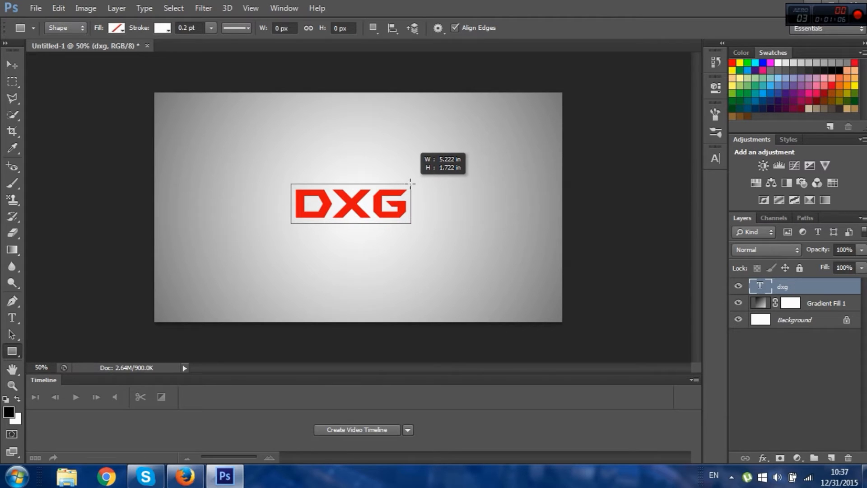
pyautogui.moveTo(410, 182); pyautogui.dragTo(410, 182)
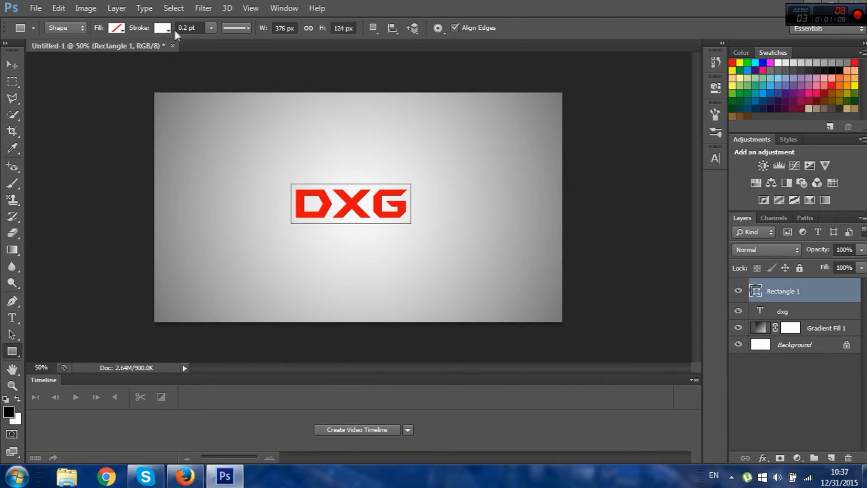
# Give the rectangle a black stroke 10.15 pt wide.
pyautogui.click(116, 28)
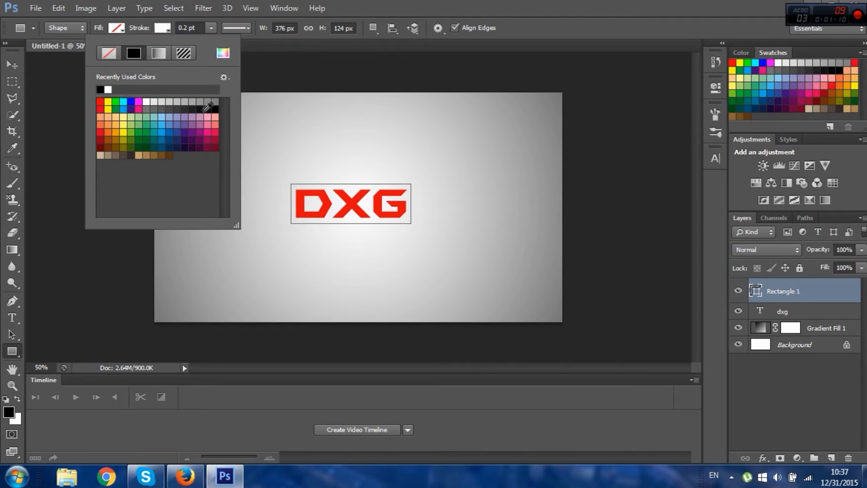
pyautogui.click(213, 109)
pyautogui.click(210, 28)
pyautogui.moveTo(209, 42); pyautogui.dragTo(228, 43)
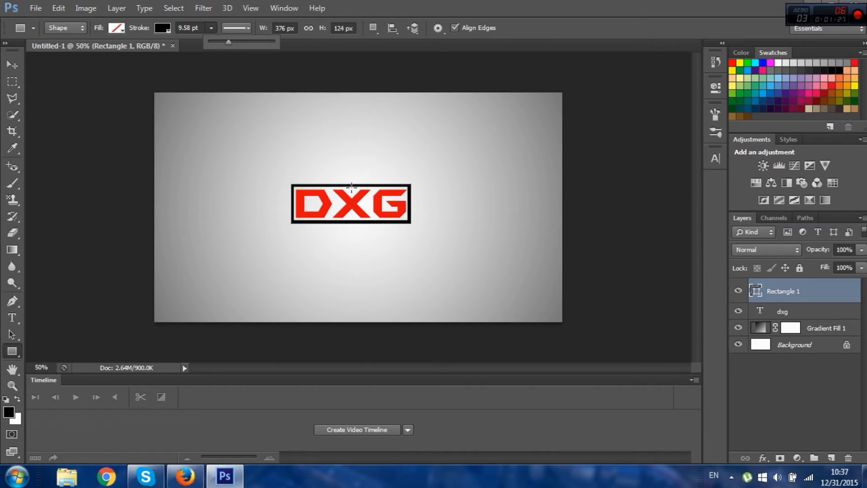
pyautogui.moveTo(226, 42); pyautogui.dragTo(229, 42)
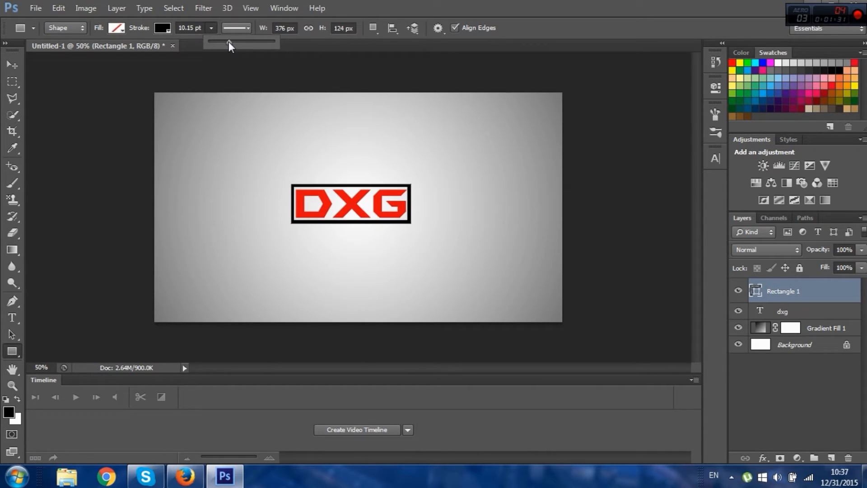
pyautogui.click(540, 32)
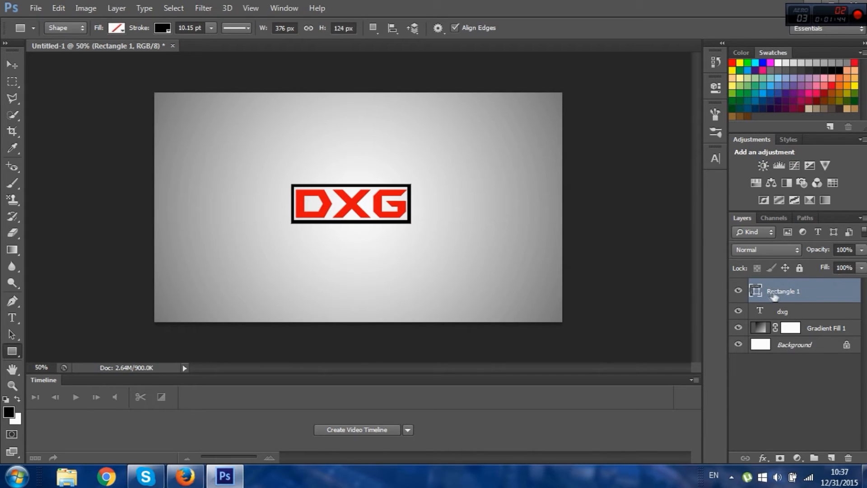
# Group the Rectangle 1 and dxg text layers together.
pyautogui.keyDown('shift'); pyautogui.click(800, 316); pyautogui.keyUp('shift')
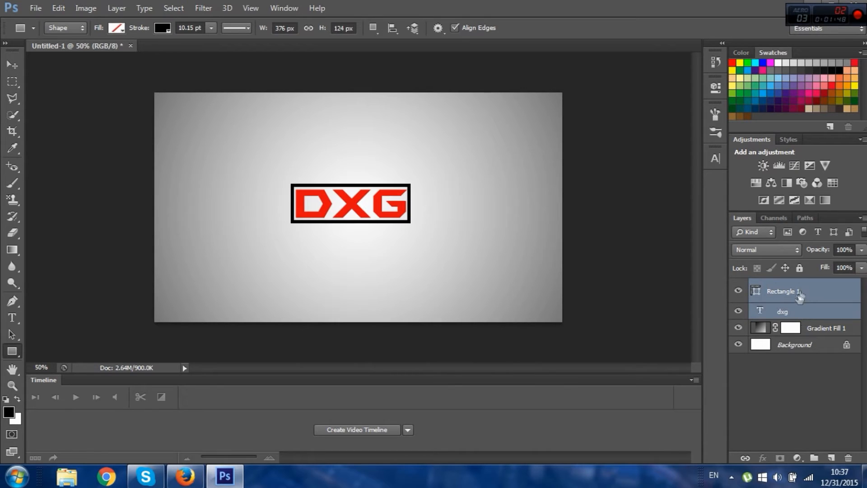
pyautogui.moveTo(781, 312); pyautogui.dragTo(813, 457)
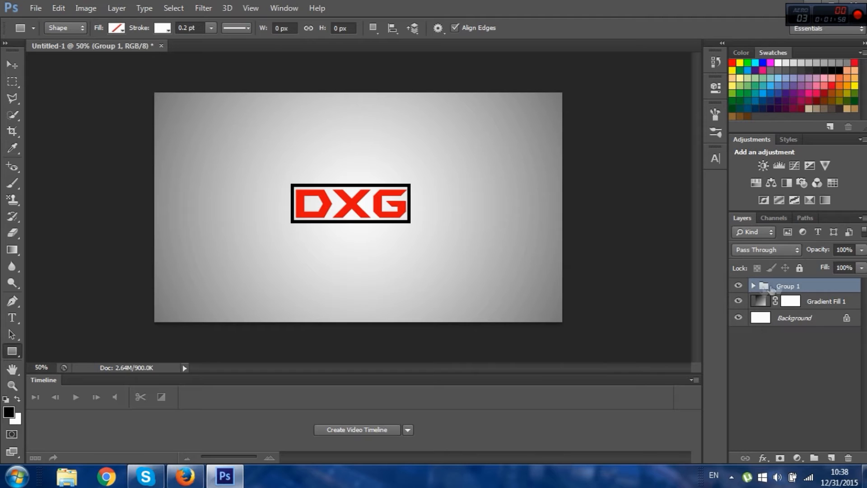
# Free-transform the black Rectangle 1 frame into a slanted parallelogram, about 110% wide and 128% high, with -5.3° rotation and -17.15° horizontal skew.
pyautogui.click(753, 286)
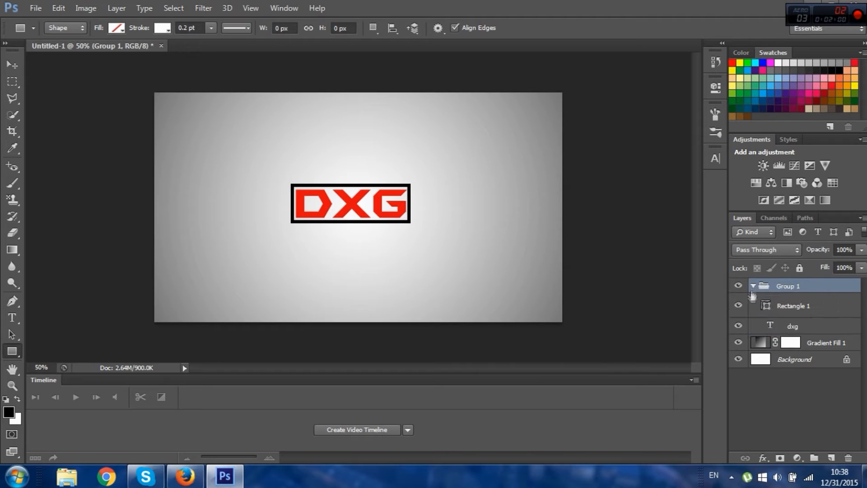
pyautogui.click(801, 309)
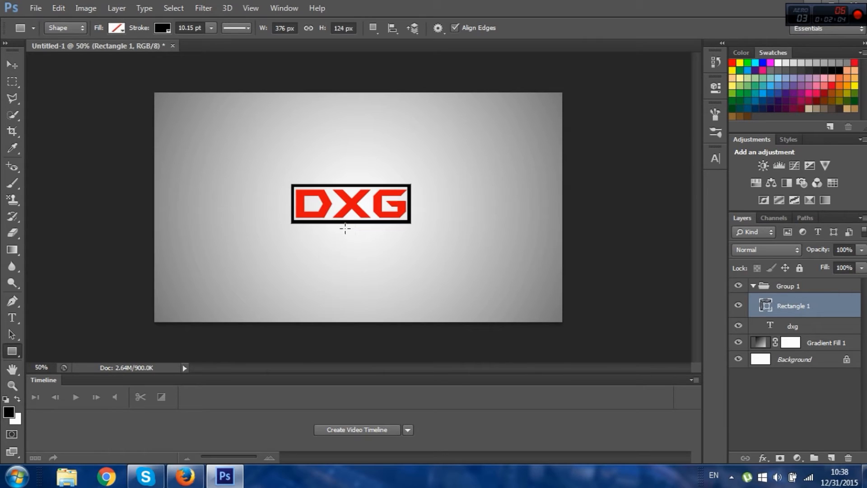
pyautogui.hotkey('ctrl', 't')
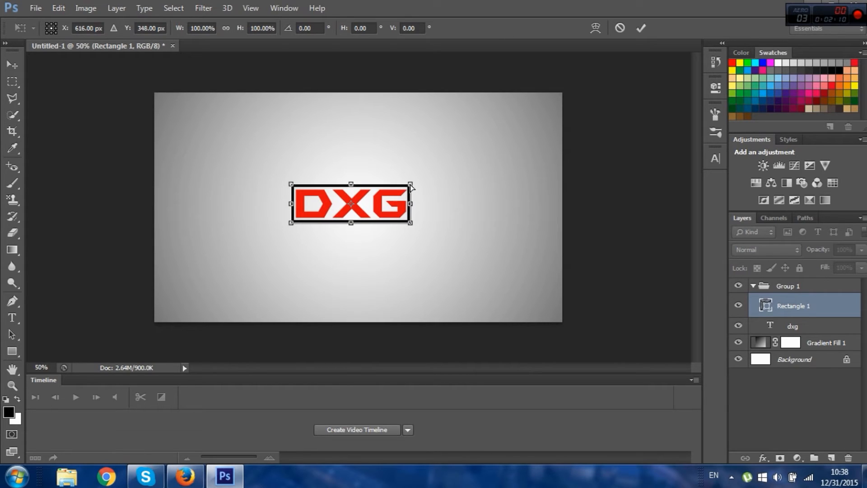
pyautogui.moveTo(412, 184); pyautogui.dragTo(421, 174)
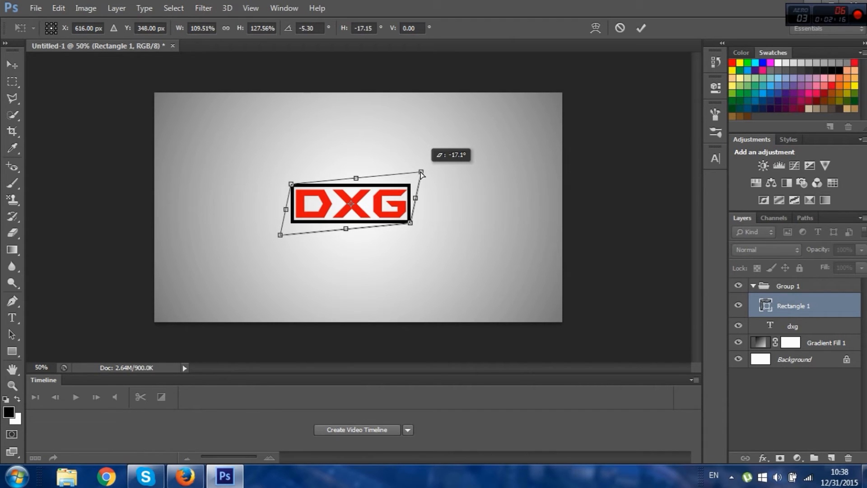
pyautogui.moveTo(421, 172); pyautogui.dragTo(421, 172)
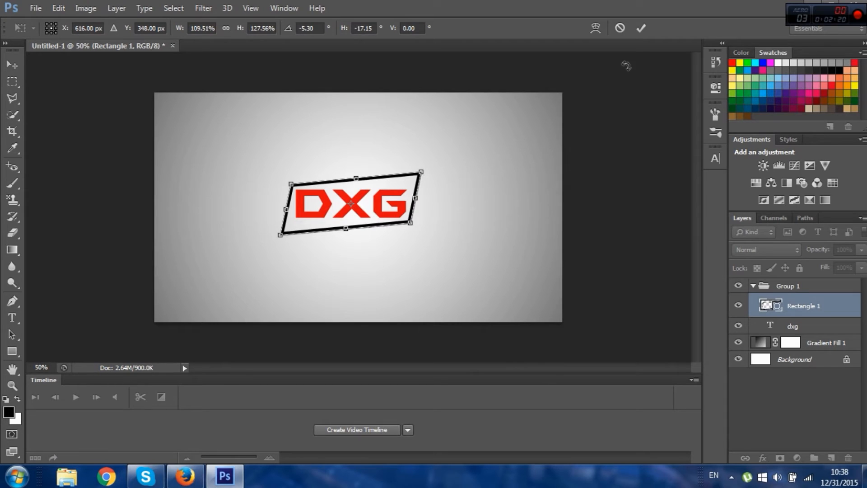
pyautogui.click(638, 28)
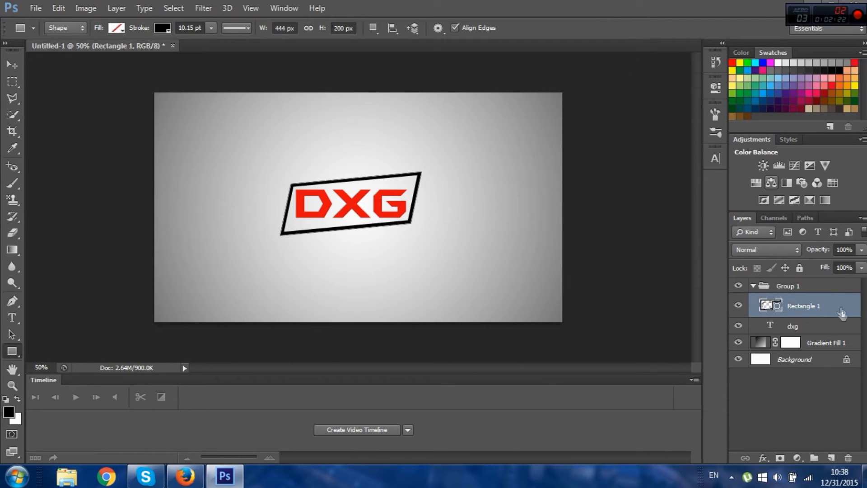
# Free-transform the red dxg text to fit the slanted frame, about 110.26% wide and 124.27% high, with -5.37° rotation and -16.84° horizontal skew.
pyautogui.click(810, 329)
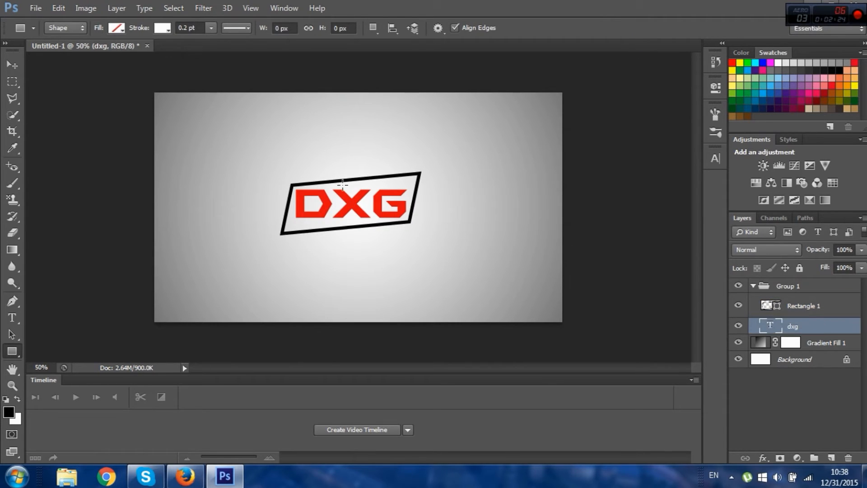
pyautogui.hotkey('ctrl', 't')
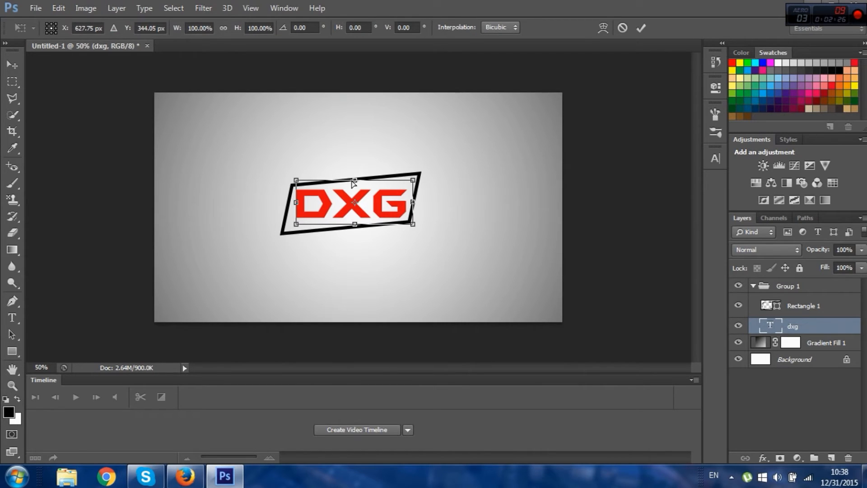
pyautogui.moveTo(413, 180); pyautogui.dragTo(423, 172)
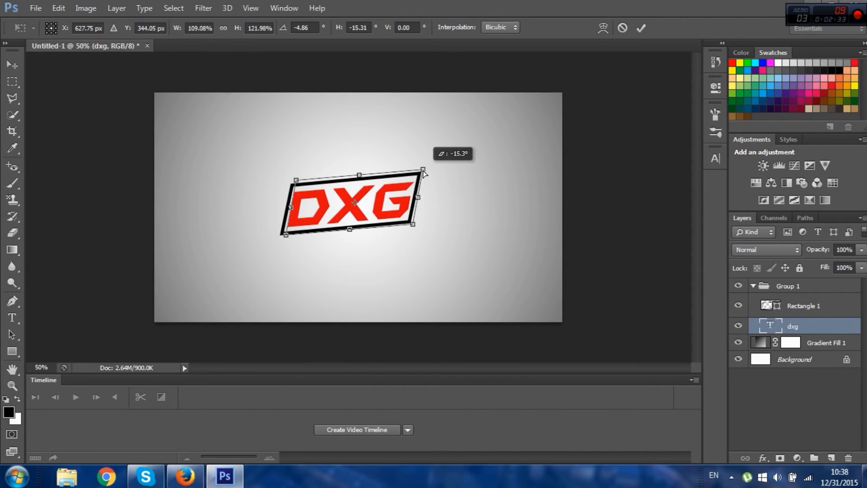
pyautogui.moveTo(423, 171); pyautogui.dragTo(423, 170)
pyautogui.moveTo(386, 202); pyautogui.dragTo(388, 199)
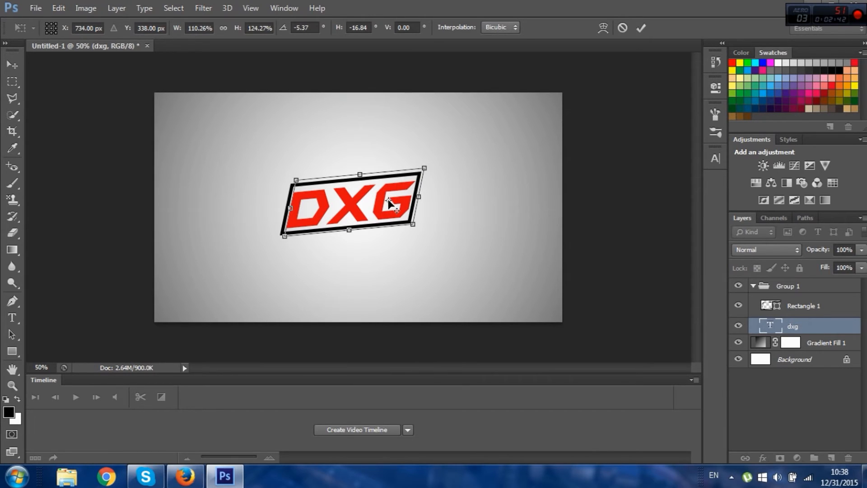
pyautogui.click(638, 28)
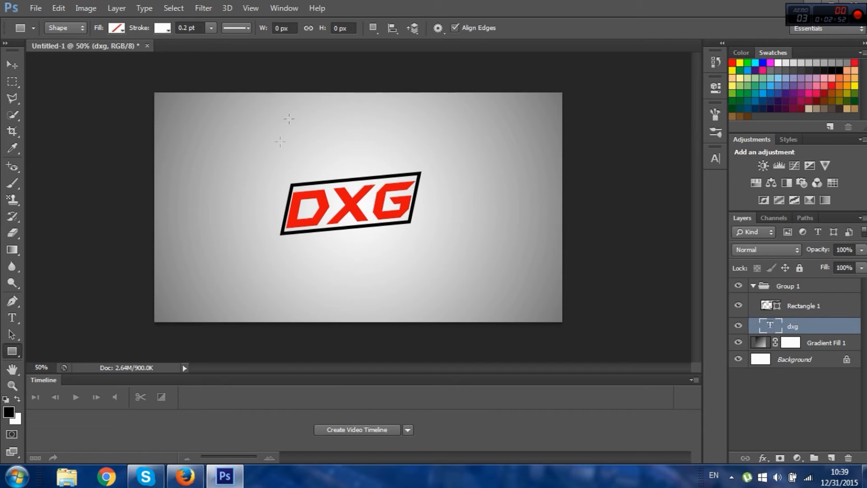
pyautogui.click(835, 312)
pyautogui.click(753, 286)
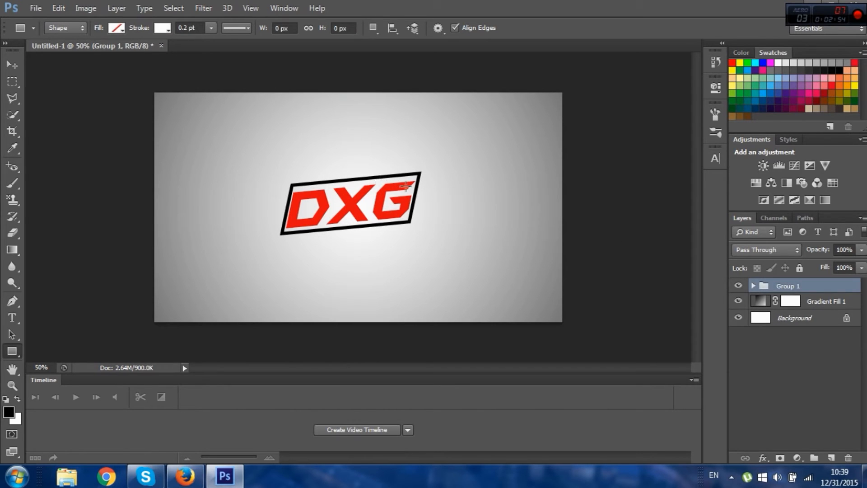
pyautogui.click(37, 8)
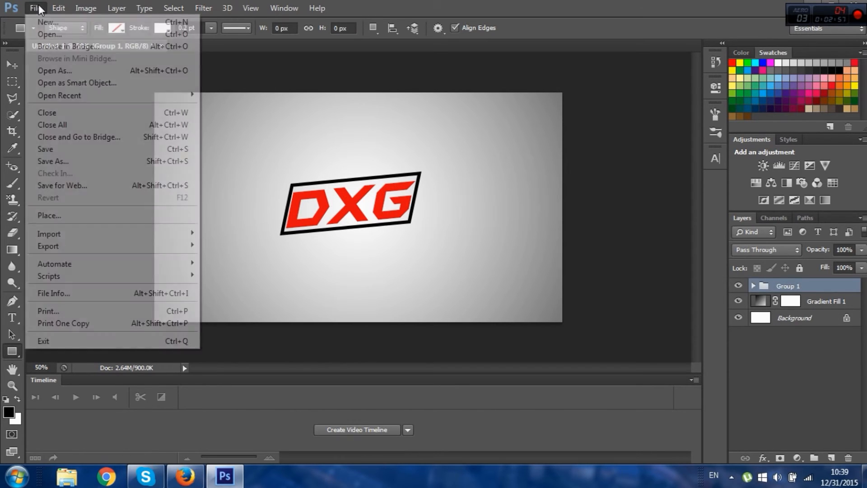
pyautogui.click(570, 8)
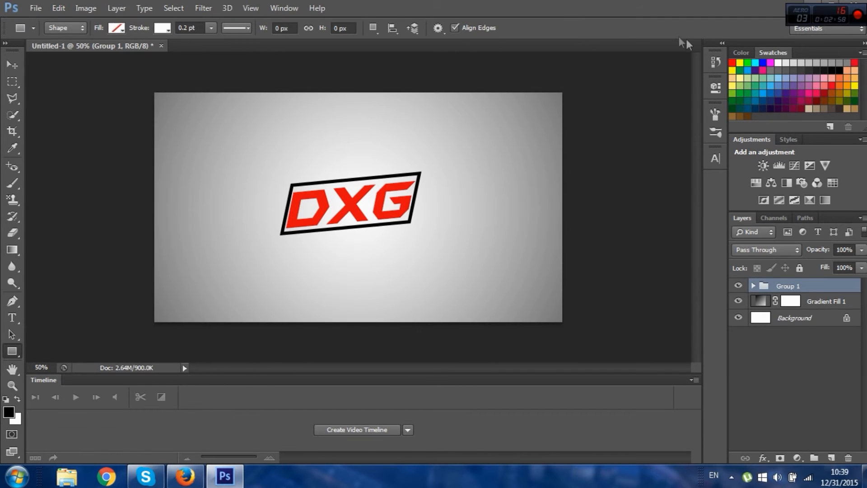
pyautogui.click(31, 7)
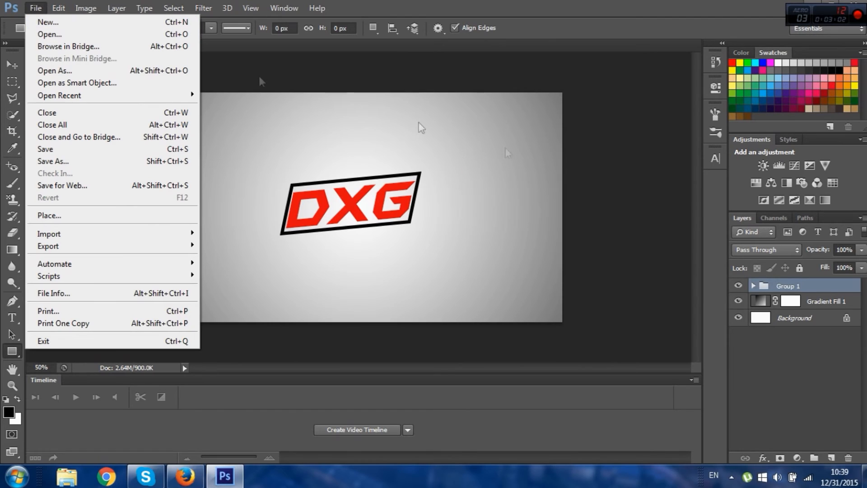
pyautogui.click(809, 289)
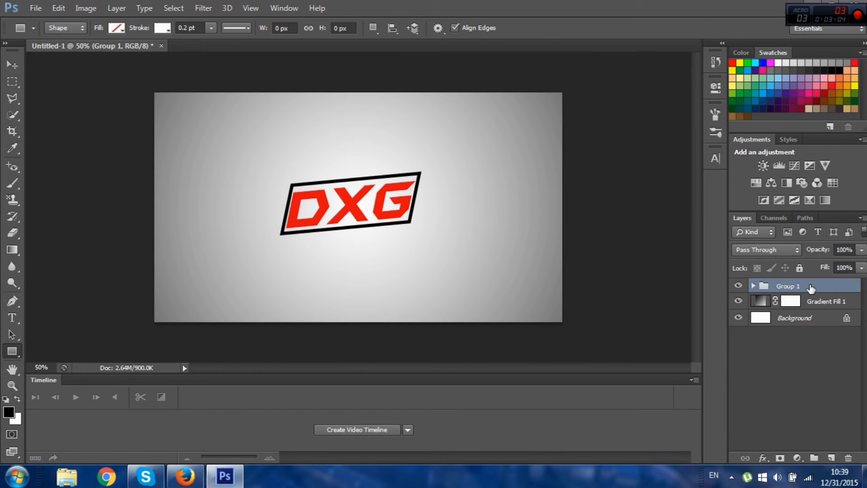
# Open the free_space_galaxy_texture image from the Watch_Dog folder as a separate document.
pyautogui.click(36, 8)
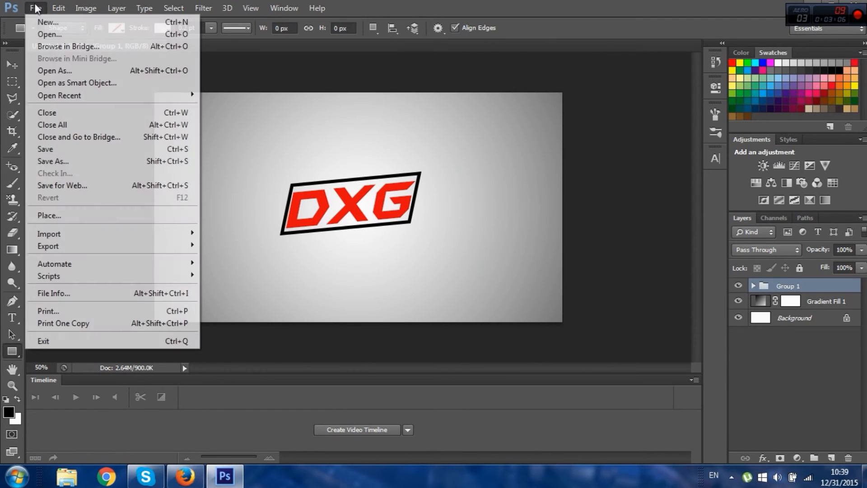
pyautogui.click(49, 46)
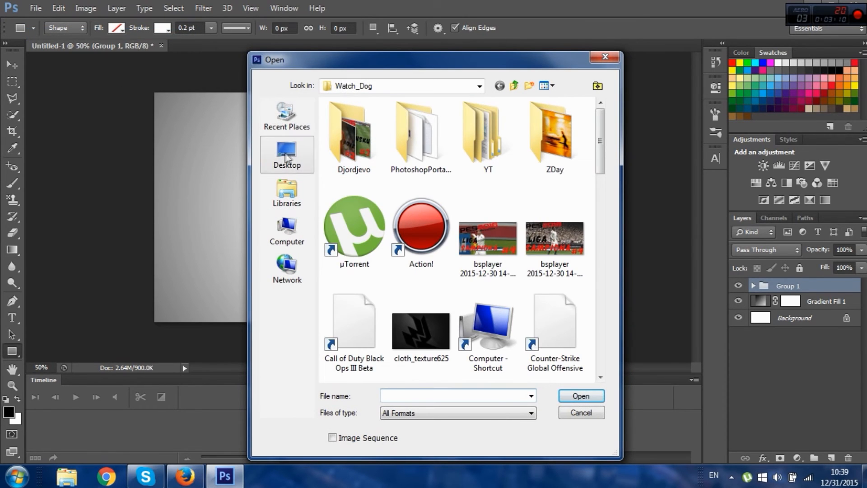
pyautogui.moveTo(599, 144); pyautogui.dragTo(599, 191)
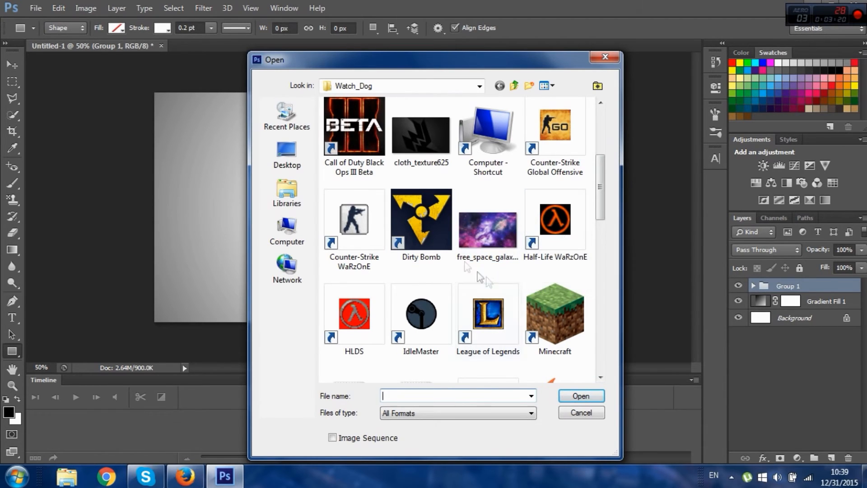
pyautogui.click(498, 213)
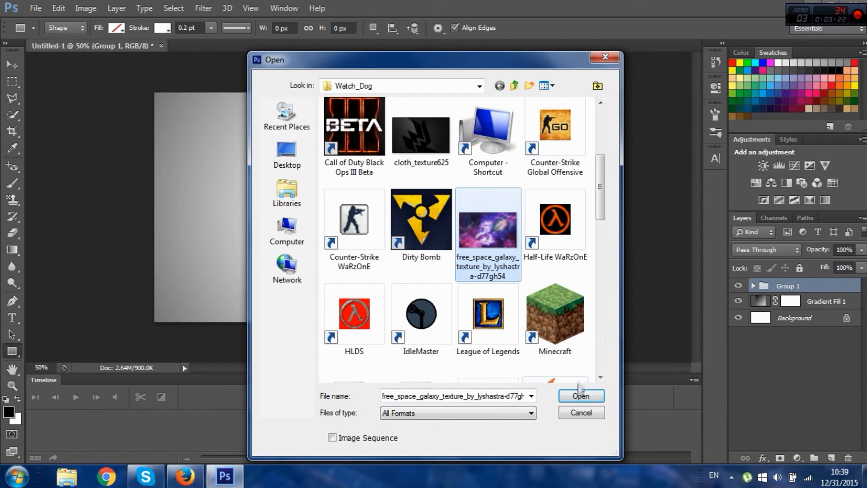
pyautogui.click(580, 397)
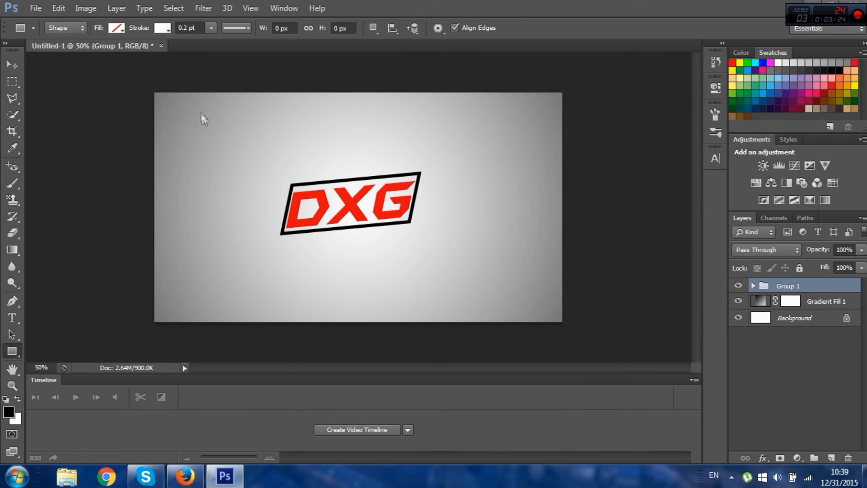
pyautogui.click(102, 45)
pyautogui.click(271, 46)
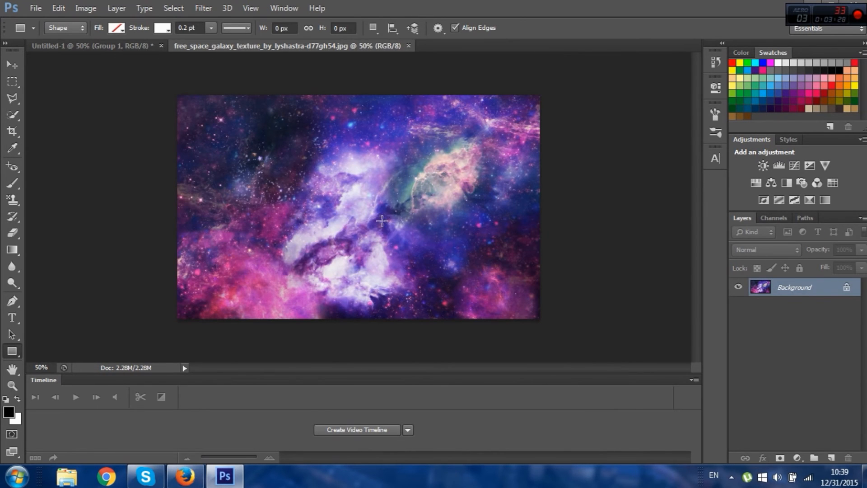
# Copy the entire galaxy image and paste it into the Untitled-1 document above Group 1.
pyautogui.hotkey('ctrl', 'a')
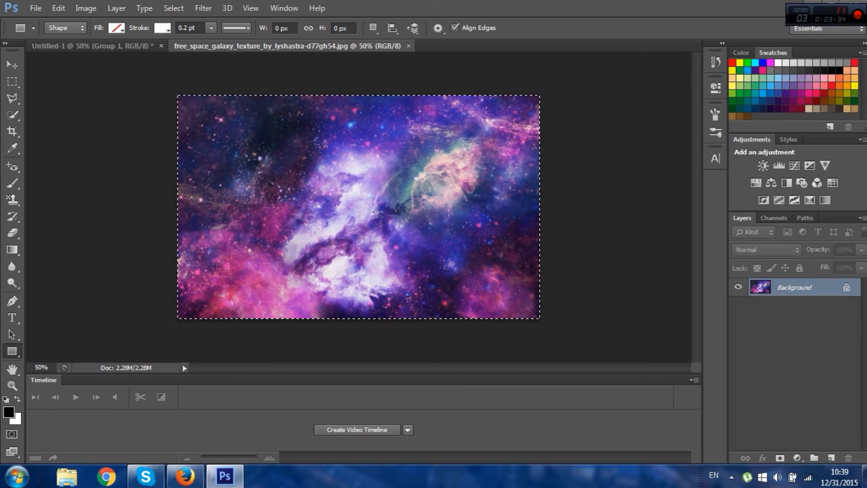
pyautogui.click(94, 43)
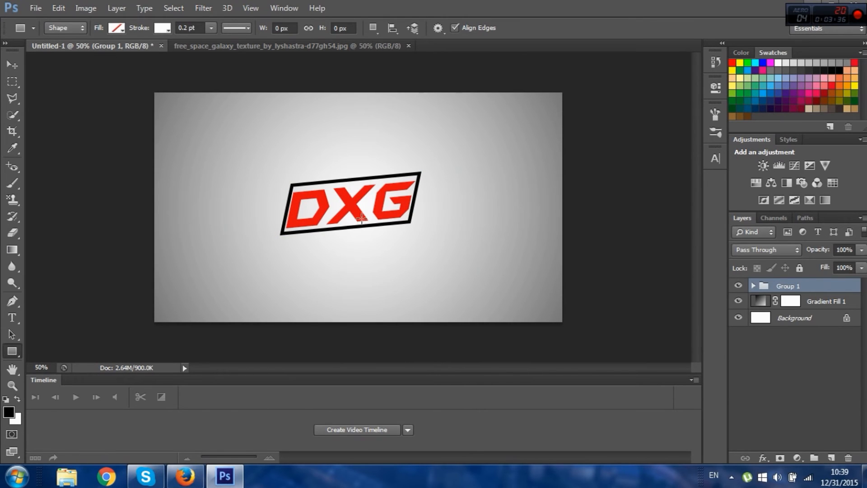
pyautogui.hotkey('ctrl', 'v')
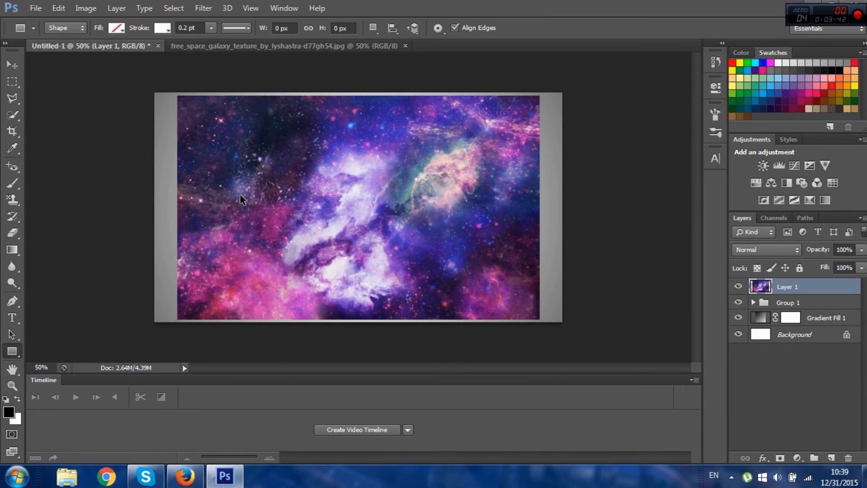
# Scale the galaxy layer to about 42.83% width and 33.62% height so that it just covers the DXG logo.
pyautogui.hotkey('ctrl', 't')
pyautogui.moveTo(357, 96); pyautogui.dragTo(356, 166)
pyautogui.moveTo(358, 317); pyautogui.dragTo(360, 245)
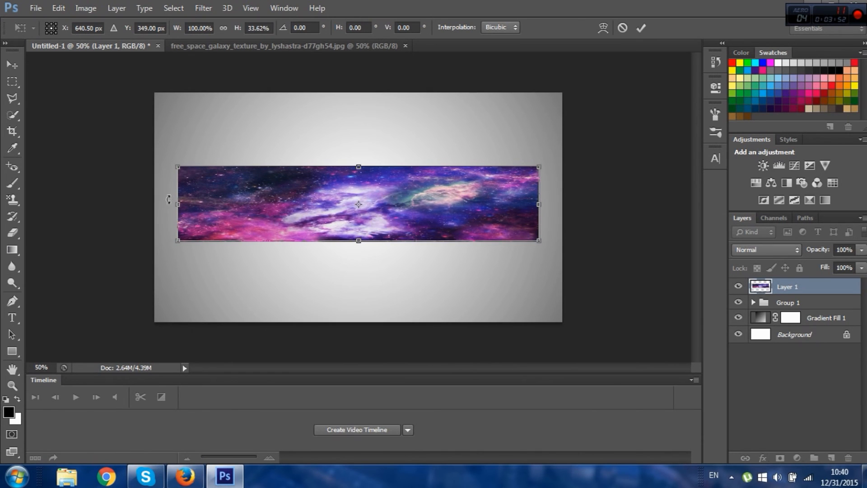
pyautogui.moveTo(178, 204); pyautogui.dragTo(273, 217)
pyautogui.moveTo(538, 205); pyautogui.dragTo(427, 210)
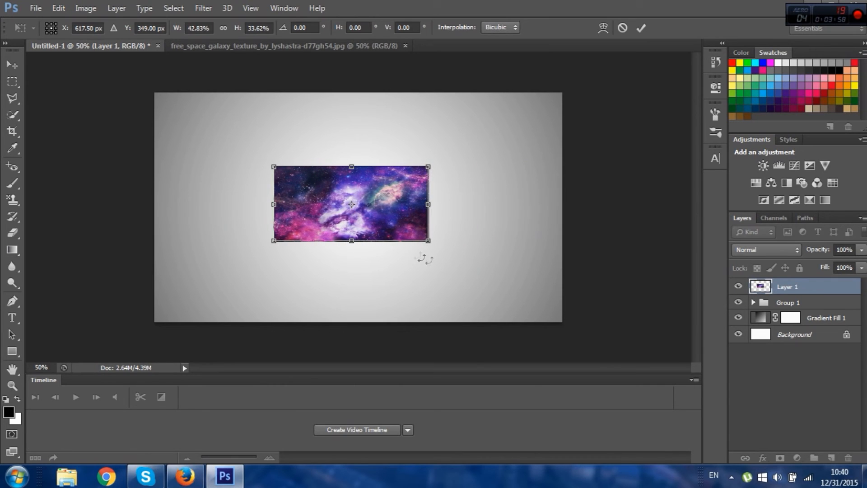
pyautogui.click(642, 28)
# Clip the galaxy texture in Layer 1 to Group 1 so it fills only the logo's letters and frame.
pyautogui.click(811, 372)
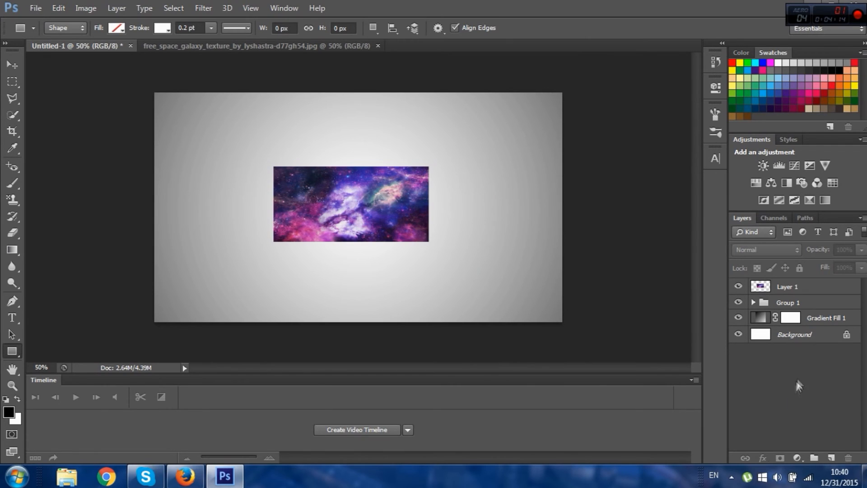
pyautogui.moveTo(810, 339); pyautogui.dragTo(806, 291)
pyautogui.keyDown('alt'); pyautogui.click(806, 291); pyautogui.keyUp('alt')
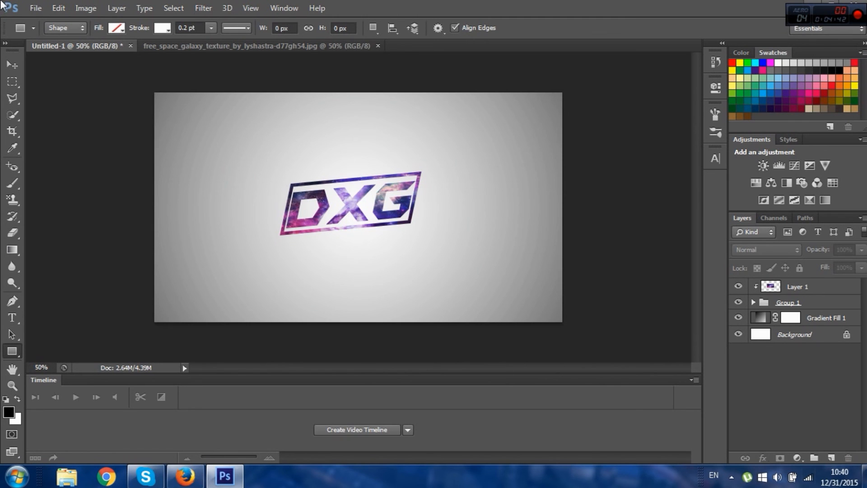
# Render the design as a JPEG Photoshop Image Sequence at 2560 × 1440 with the name Untitsdfled-1.jpg in the Watch_Dog folder.
pyautogui.click(37, 8)
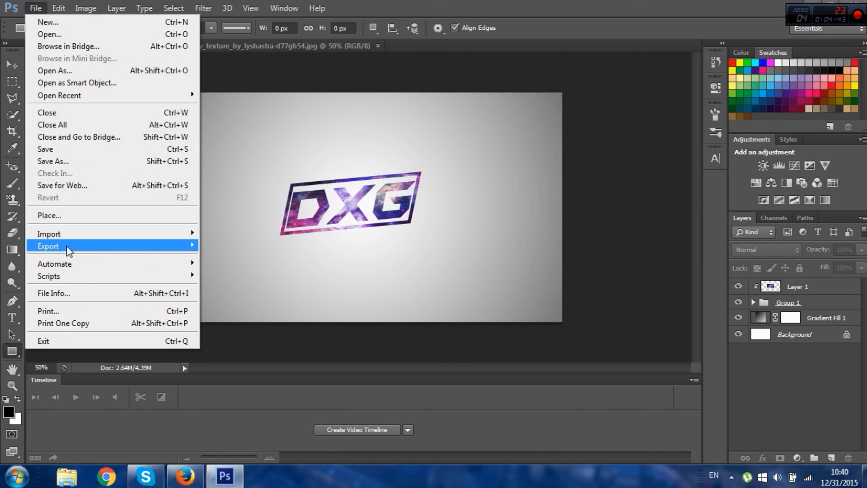
pyautogui.moveTo(66, 248)
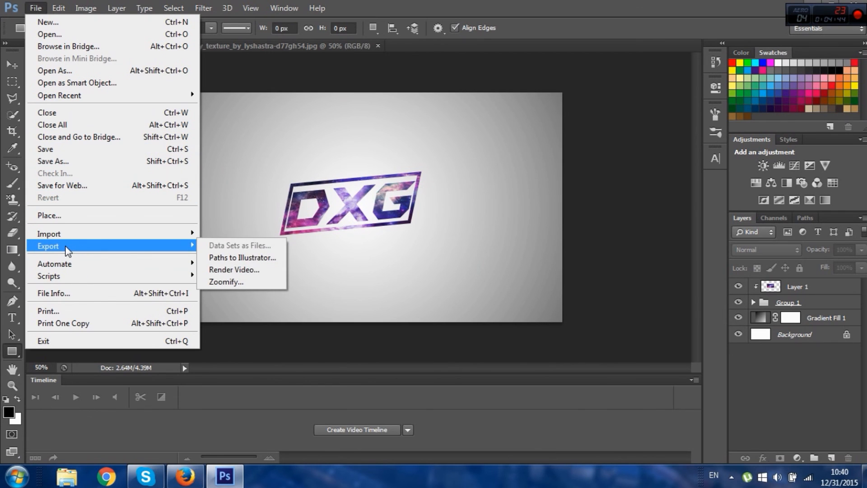
pyautogui.click(242, 274)
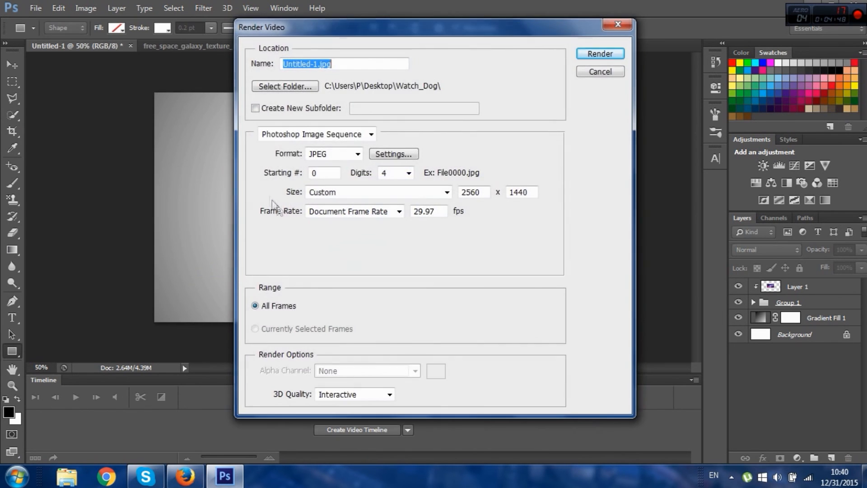
pyautogui.click(350, 67)
pyautogui.write('sdf')
pyautogui.click(583, 54)
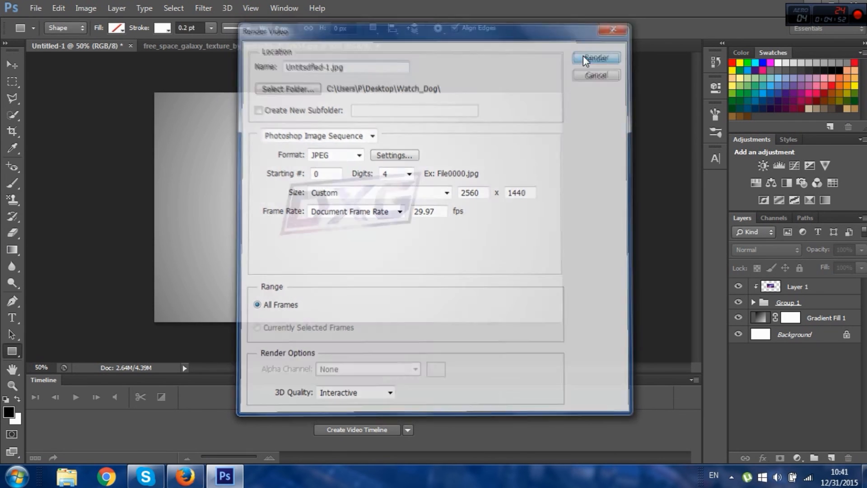